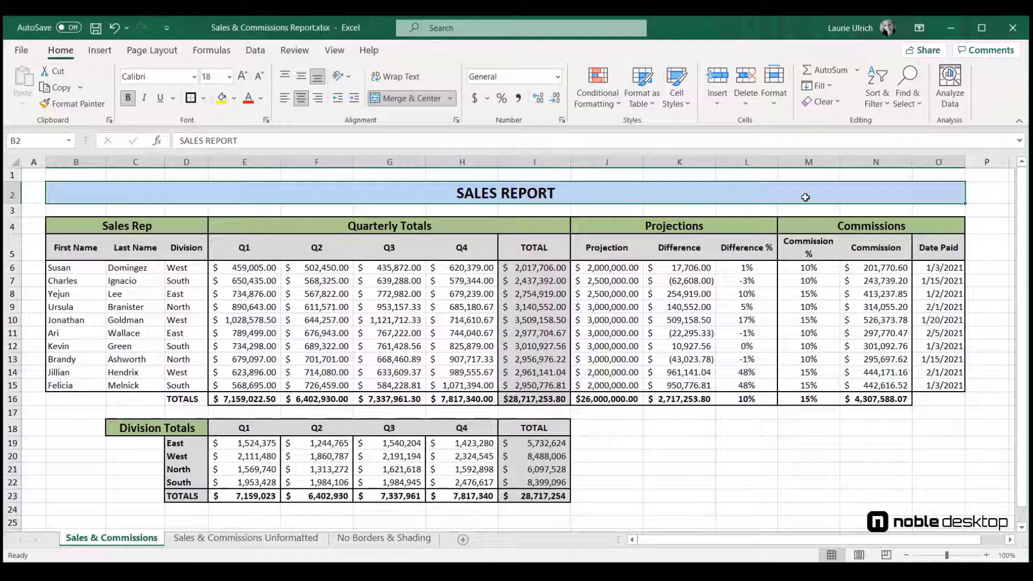
# - On the Sales & Commissions Unformatted sheet, apply the Accounting format to the dollar amounts in E6:K16, N6:N16 and E19:I23
pyautogui.click(255, 539)
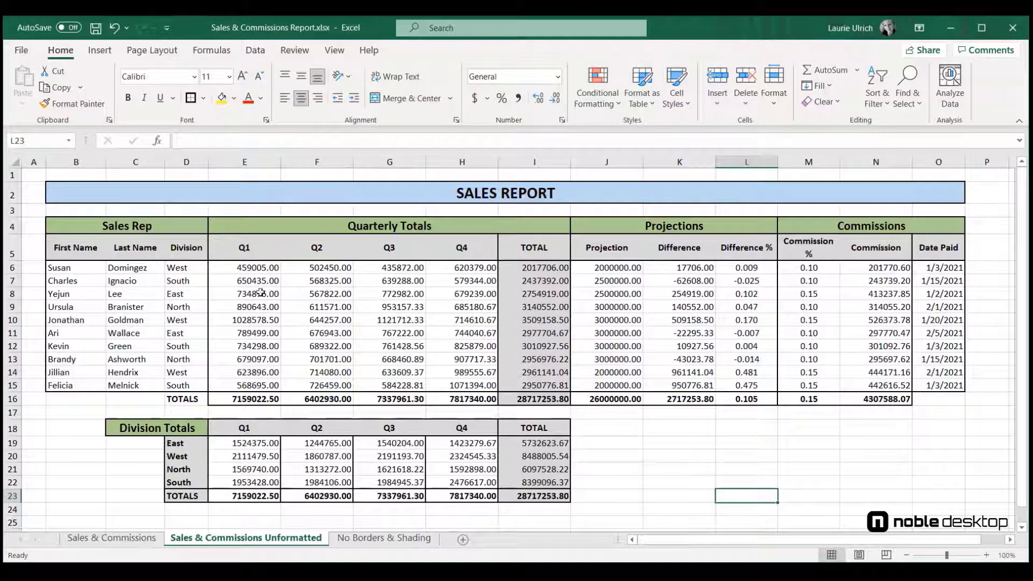
pyautogui.moveTo(260, 268); pyautogui.dragTo(525, 396)
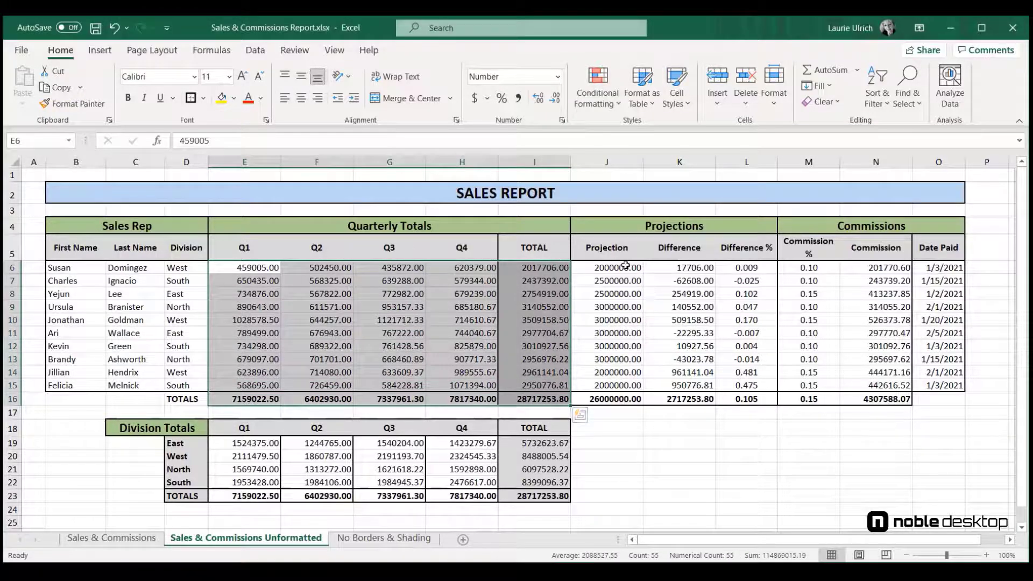
pyautogui.moveTo(618, 270); pyautogui.dragTo(693, 396)
pyautogui.moveTo(872, 268); pyautogui.dragTo(876, 396)
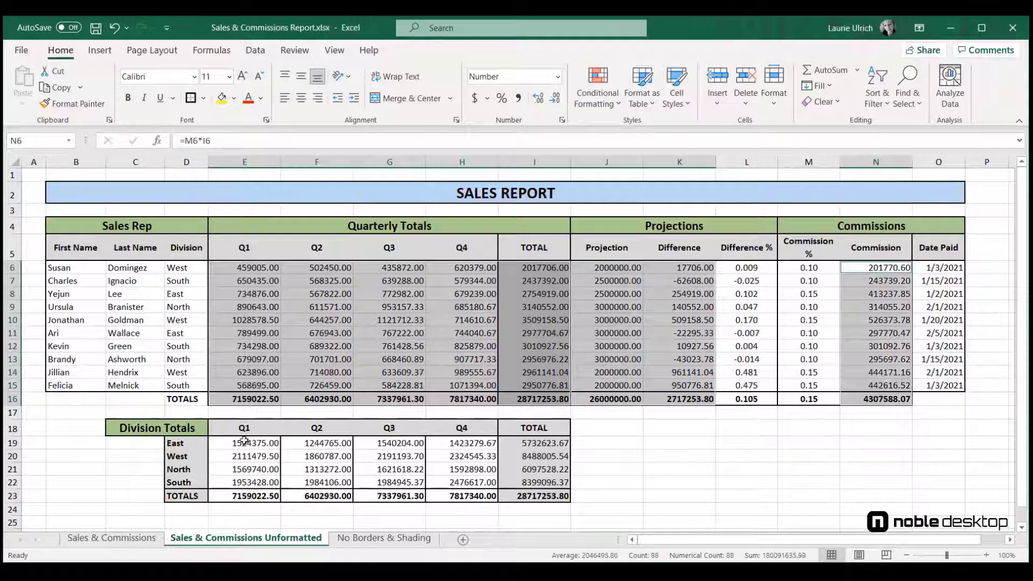
pyautogui.moveTo(244, 442); pyautogui.dragTo(530, 498)
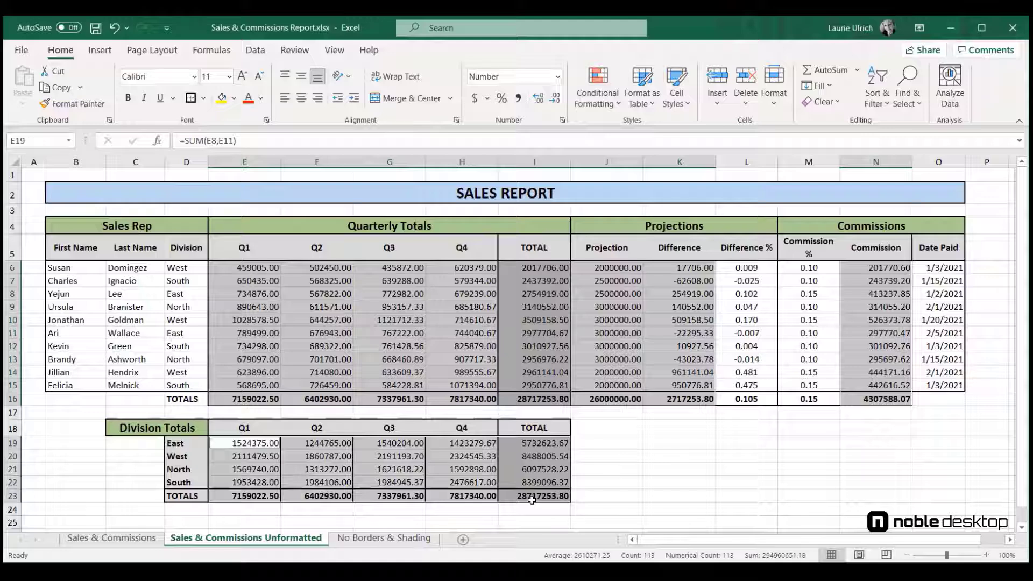
pyautogui.click(475, 100)
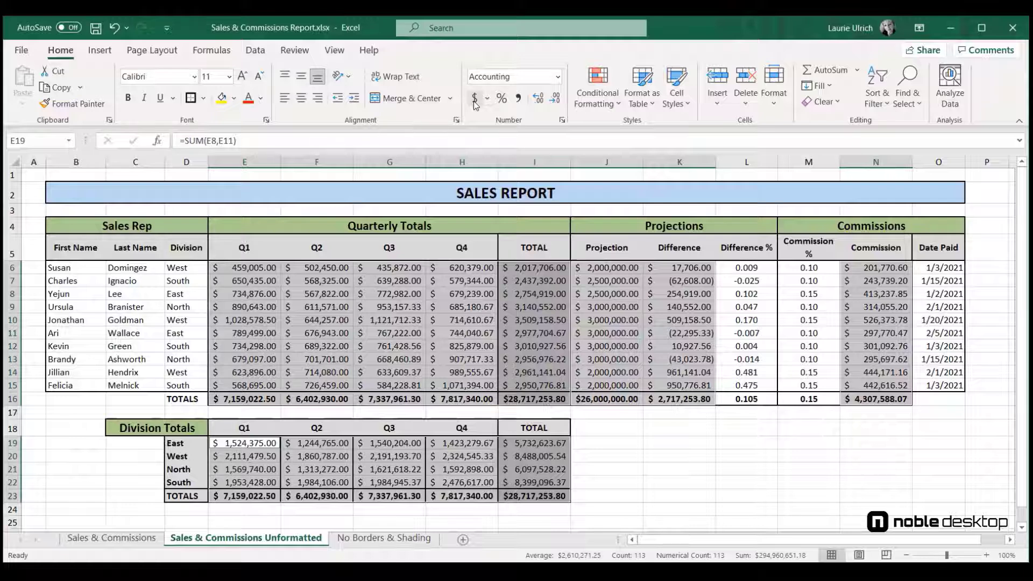
# - Try Comma Style on the selected amounts, add a decimal place and reduce to none, and reapply the Accounting format with two decimals
pyautogui.click(519, 102)
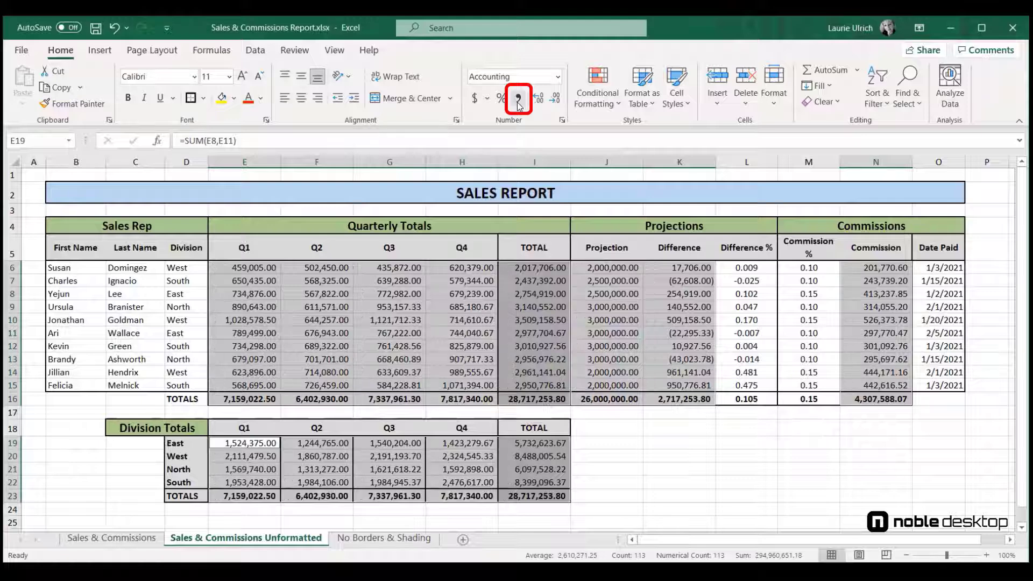
pyautogui.click(540, 102)
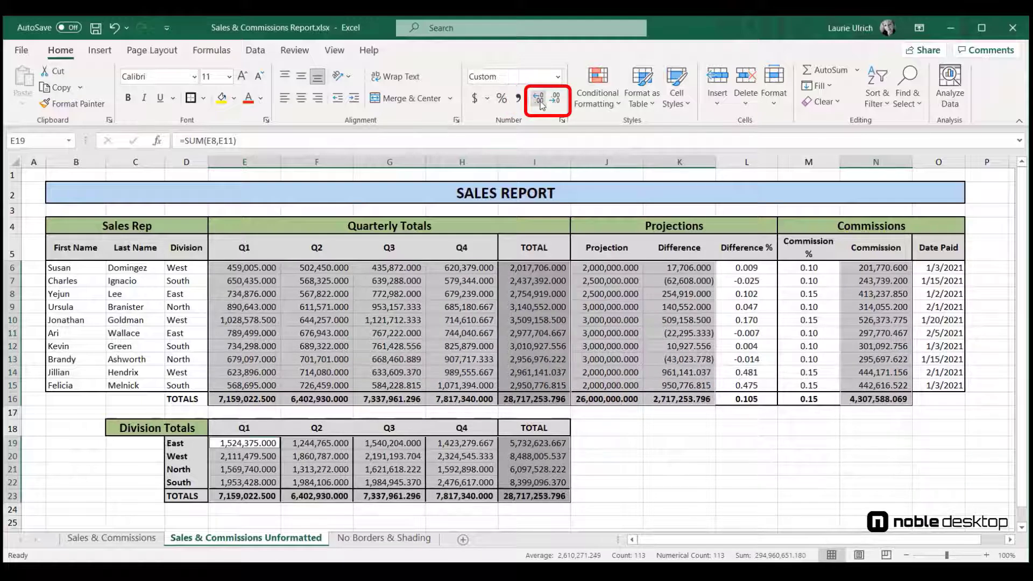
pyautogui.click(556, 100)
pyautogui.click(556, 99)
pyautogui.click(556, 100)
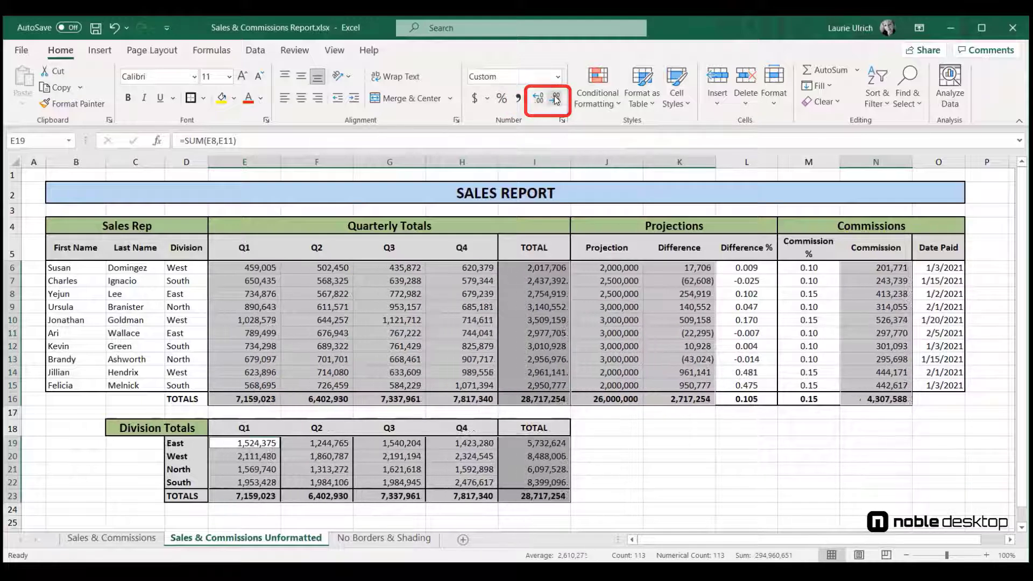
pyautogui.click(521, 101)
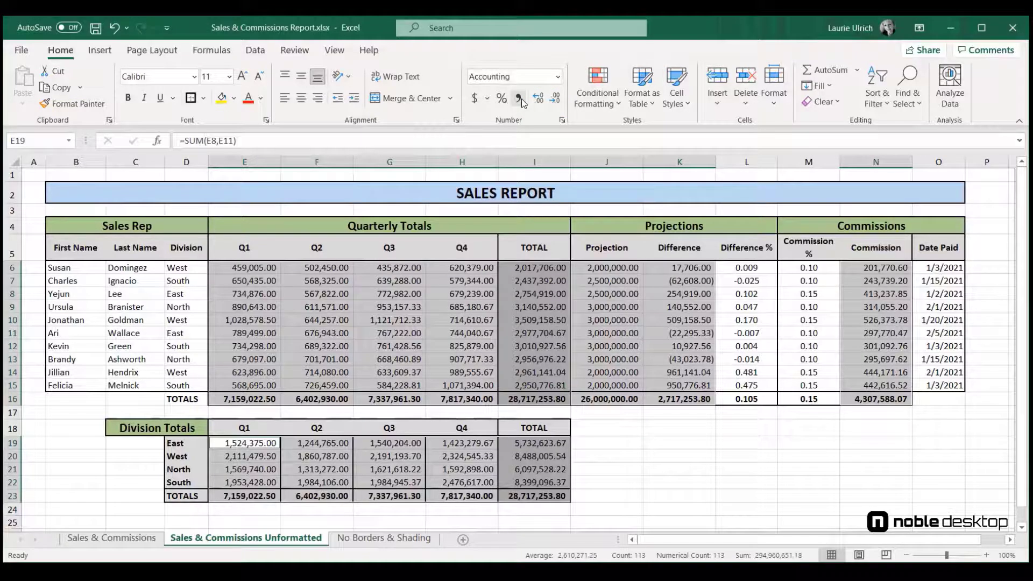
pyautogui.click(474, 98)
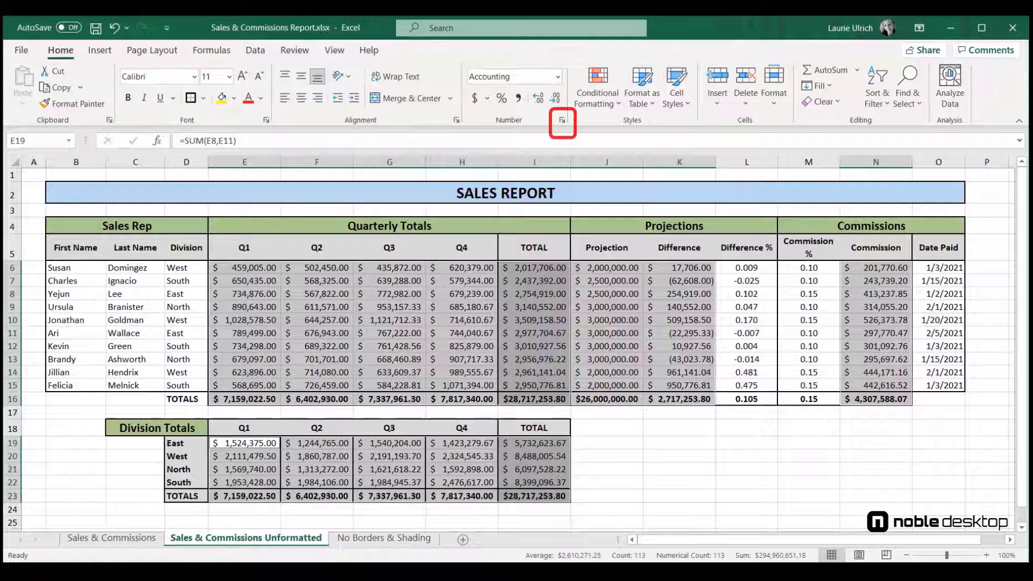
# - Format the selected amounts as Currency with 0 decimal places, the $ symbol and negative numbers in black parentheses
pyautogui.click(563, 121)
pyautogui.click(418, 171)
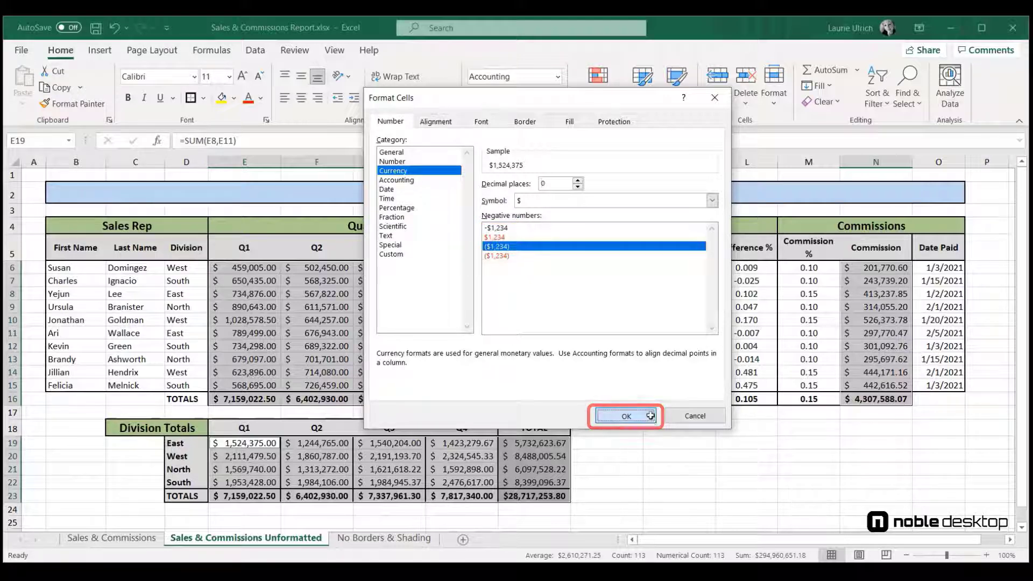
pyautogui.click(651, 416)
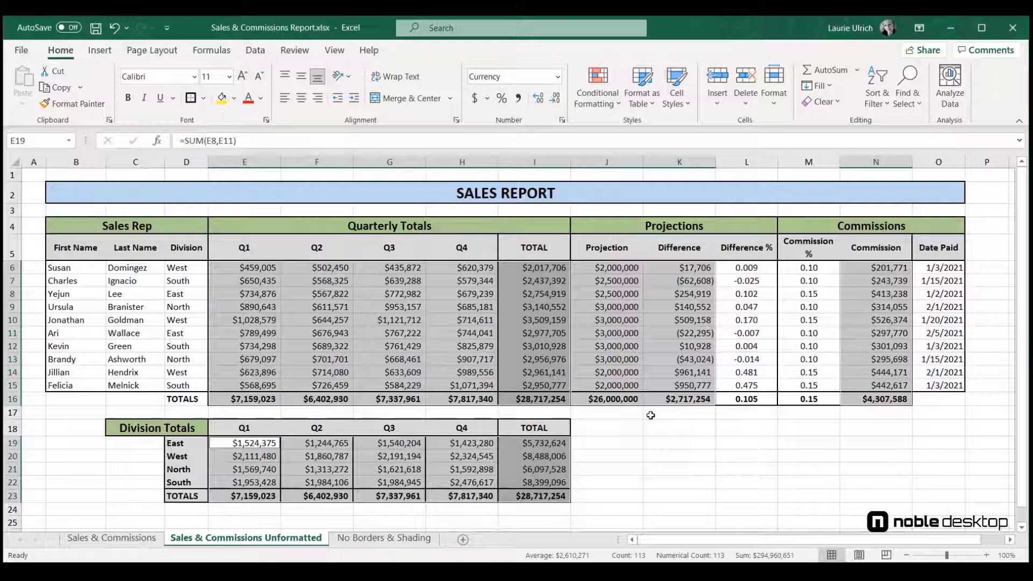
pyautogui.click(767, 446)
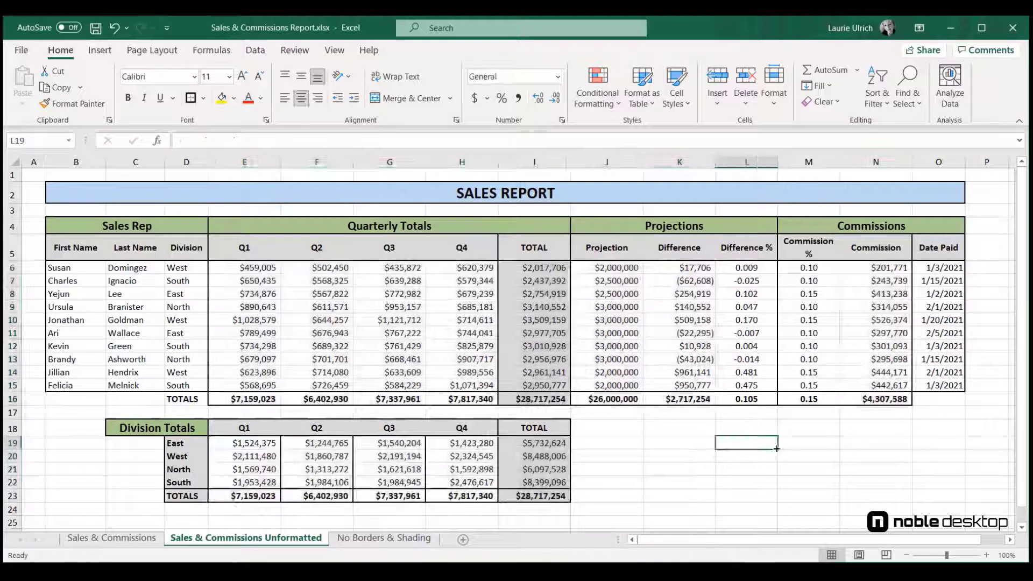
# - Set the Currency format of the Commission column, N6:N16, to 2 decimal places
pyautogui.click(882, 269)
pyautogui.moveTo(882, 278); pyautogui.dragTo(877, 401)
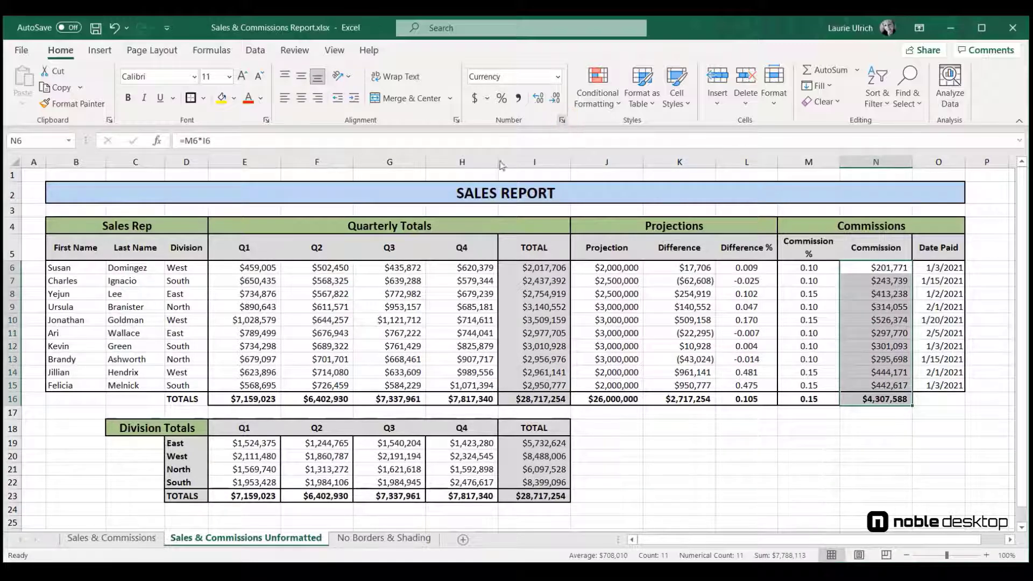
pyautogui.click(562, 120)
pyautogui.click(578, 181)
pyautogui.click(578, 182)
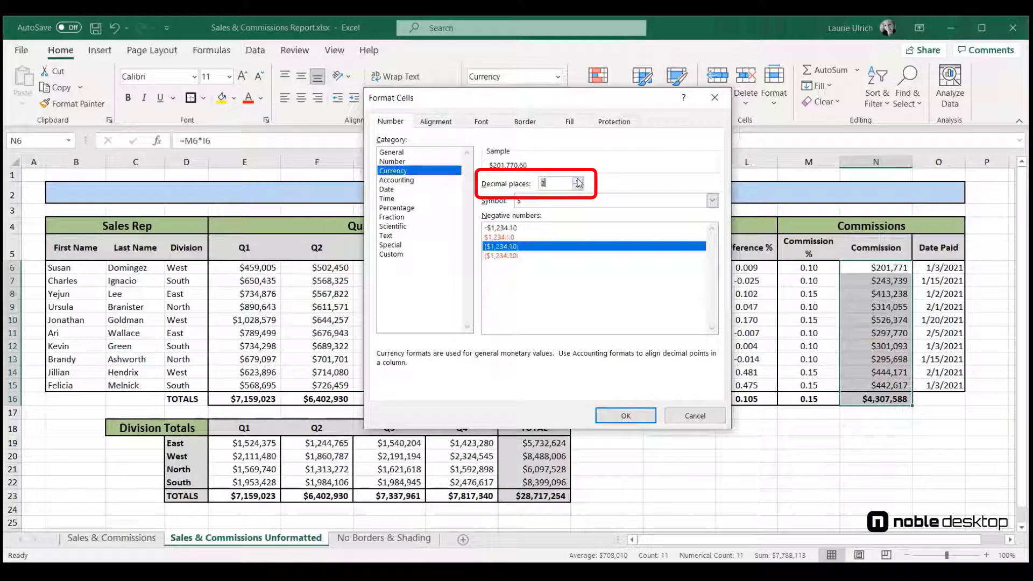
pyautogui.click(637, 418)
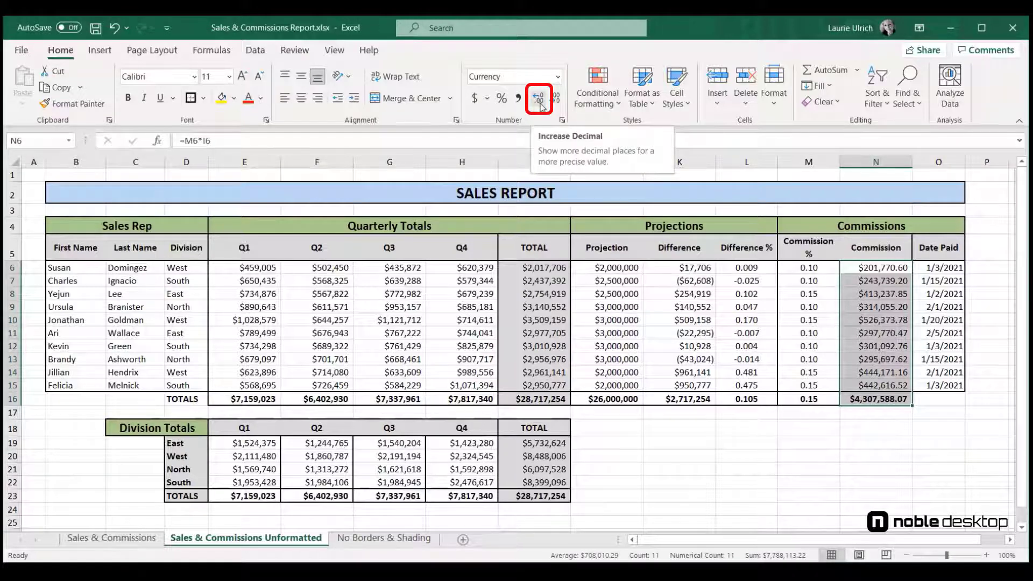
pyautogui.click(777, 469)
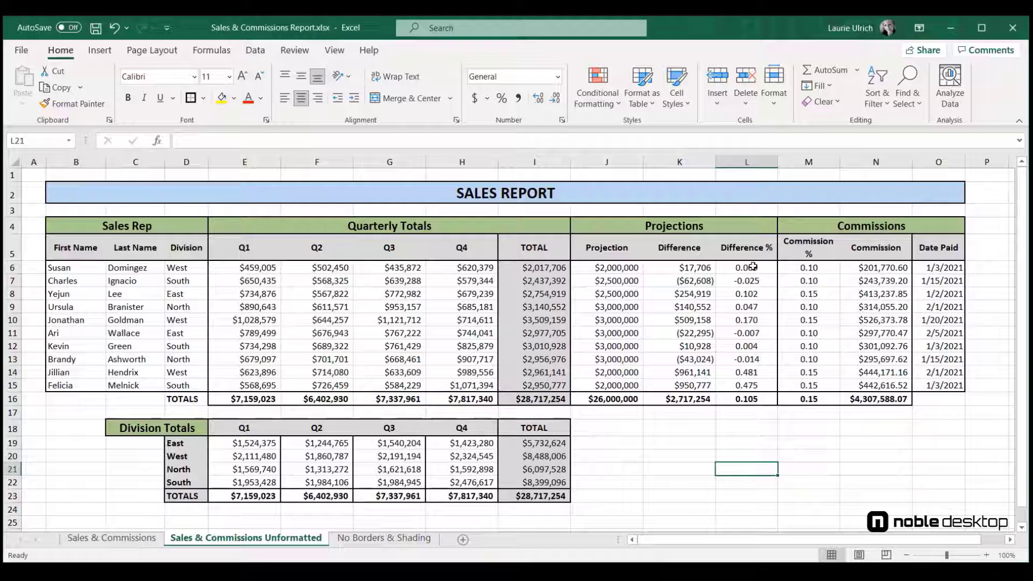
# - Format the Difference % and Commission % columns, L6:M16, as Percentage with no decimal places
pyautogui.moveTo(754, 266); pyautogui.dragTo(788, 401)
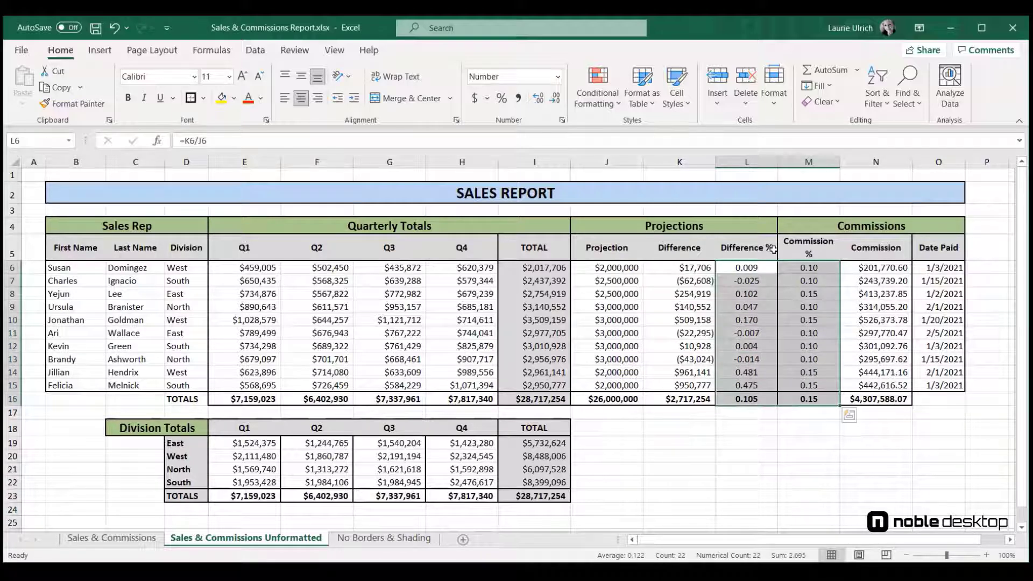
pyautogui.click(559, 78)
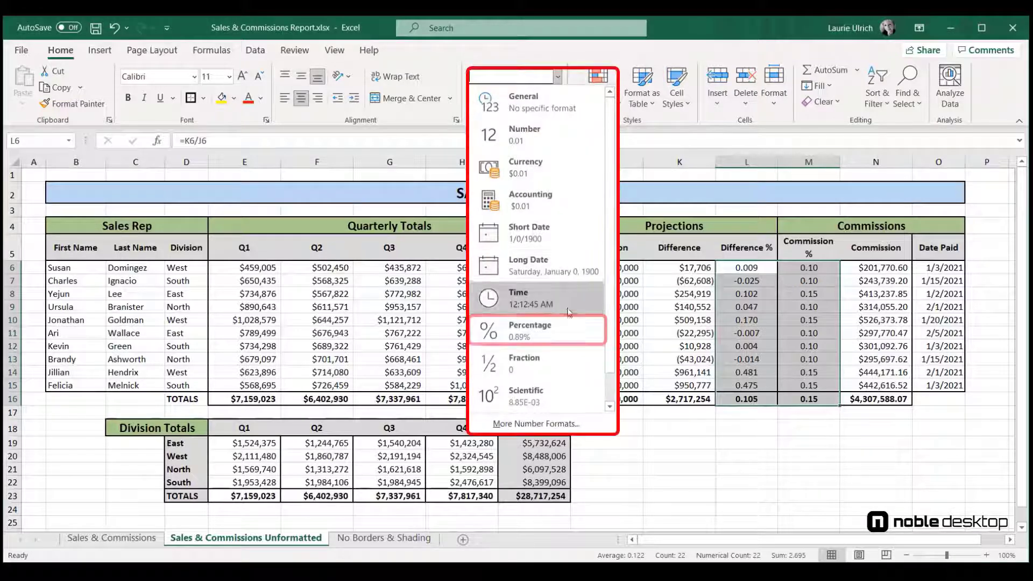
pyautogui.click(574, 337)
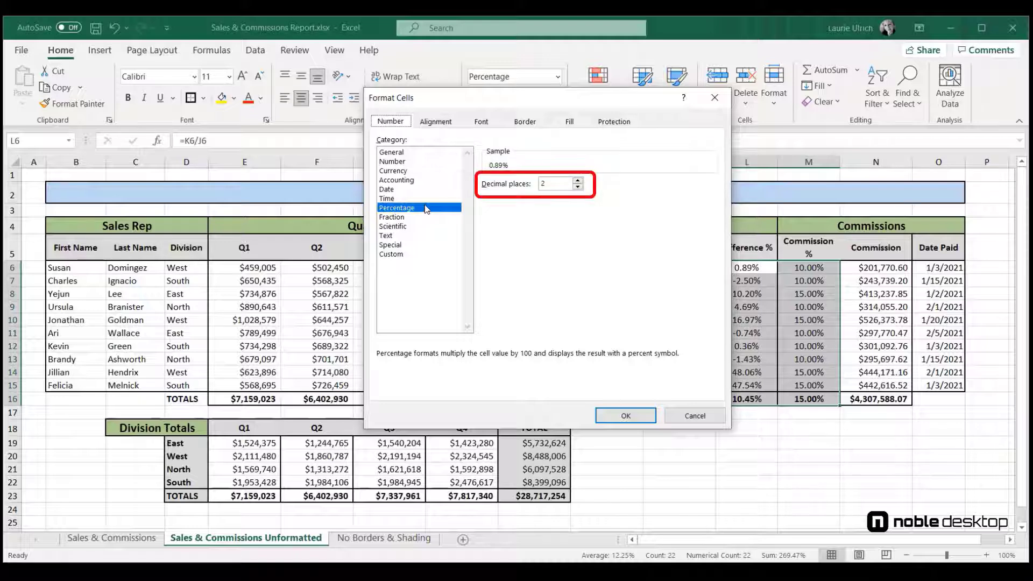
pyautogui.click(578, 188)
pyautogui.click(626, 416)
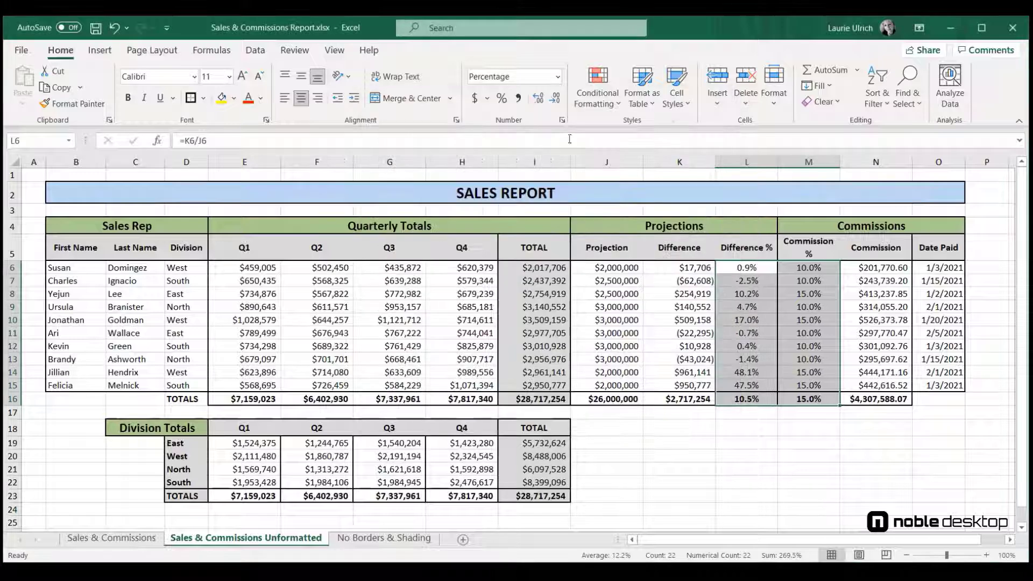
pyautogui.click(561, 106)
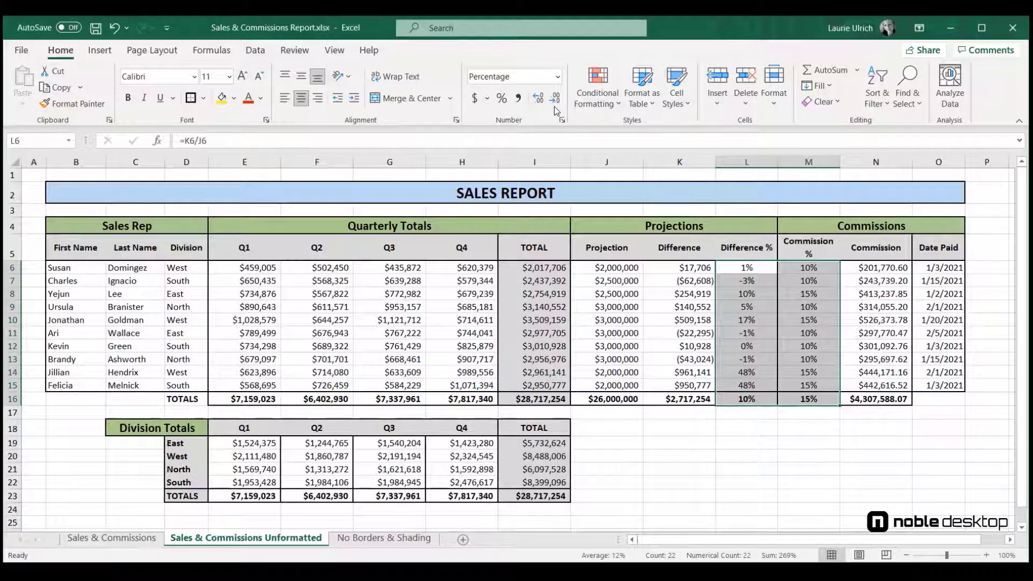
pyautogui.click(723, 456)
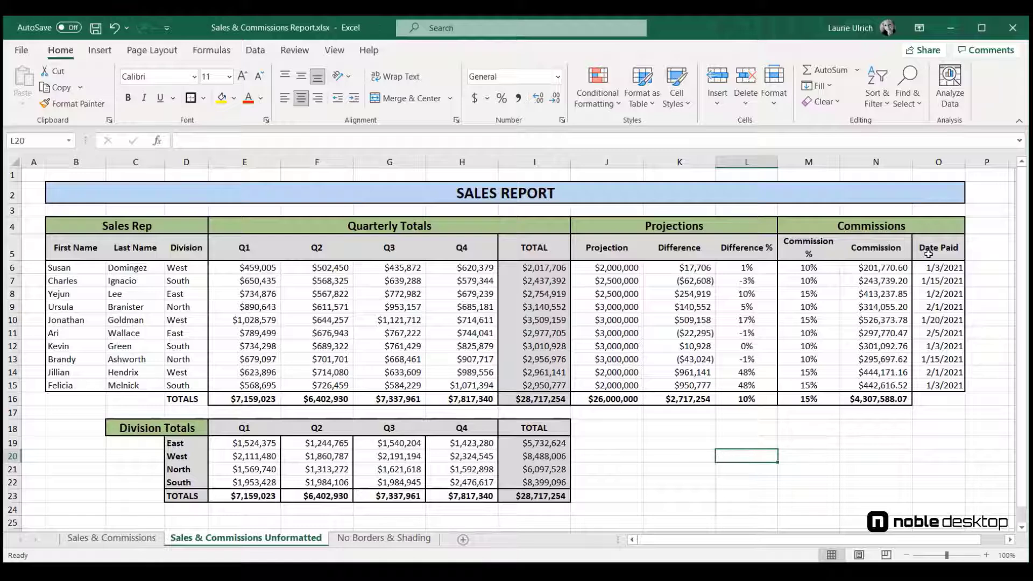
# - Review the date types for the Date Paid cells O6:O15 and apply the *3/14/2012 format
pyautogui.moveTo(928, 267); pyautogui.dragTo(938, 384)
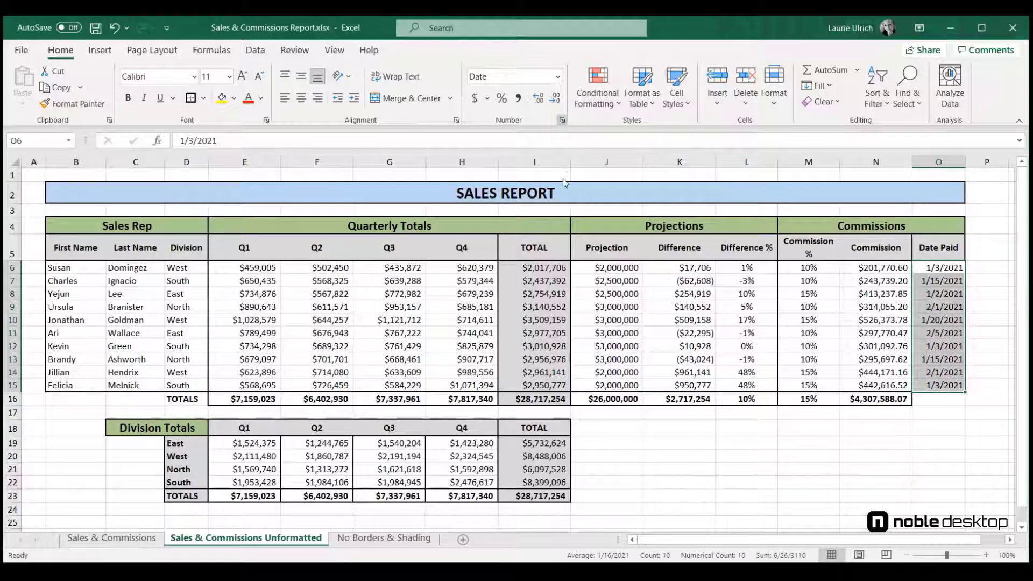
pyautogui.click(562, 122)
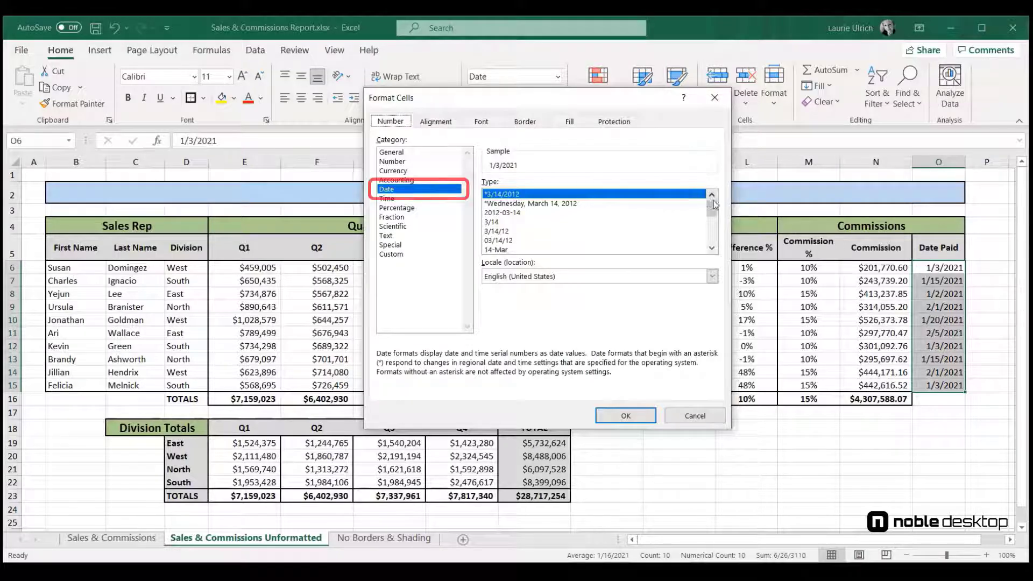
pyautogui.moveTo(711, 208)
pyautogui.mouseDown()
pyautogui.moveTo(716, 240)
pyautogui.moveTo(716, 190)
pyautogui.mouseUp()
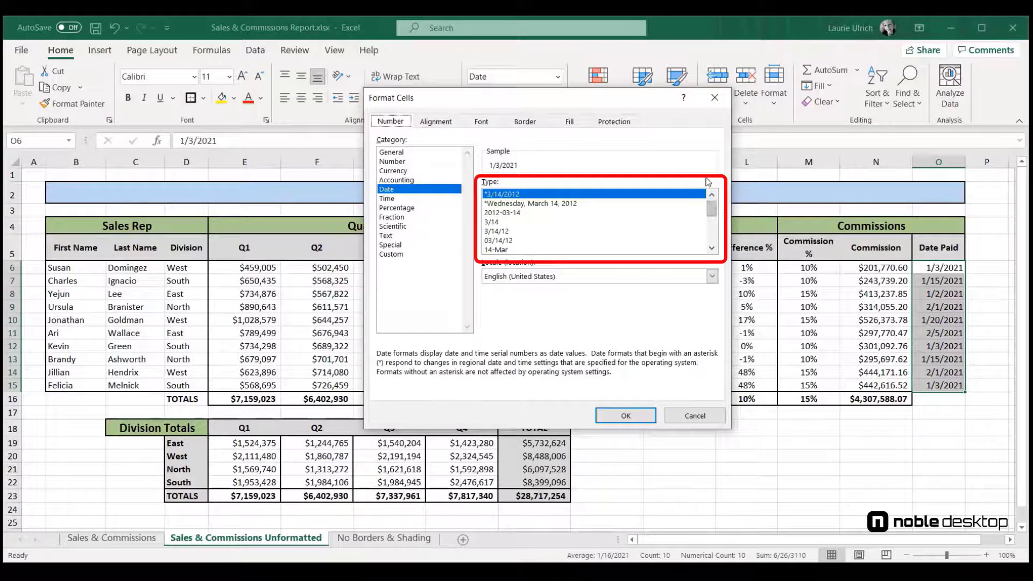
pyautogui.click(627, 417)
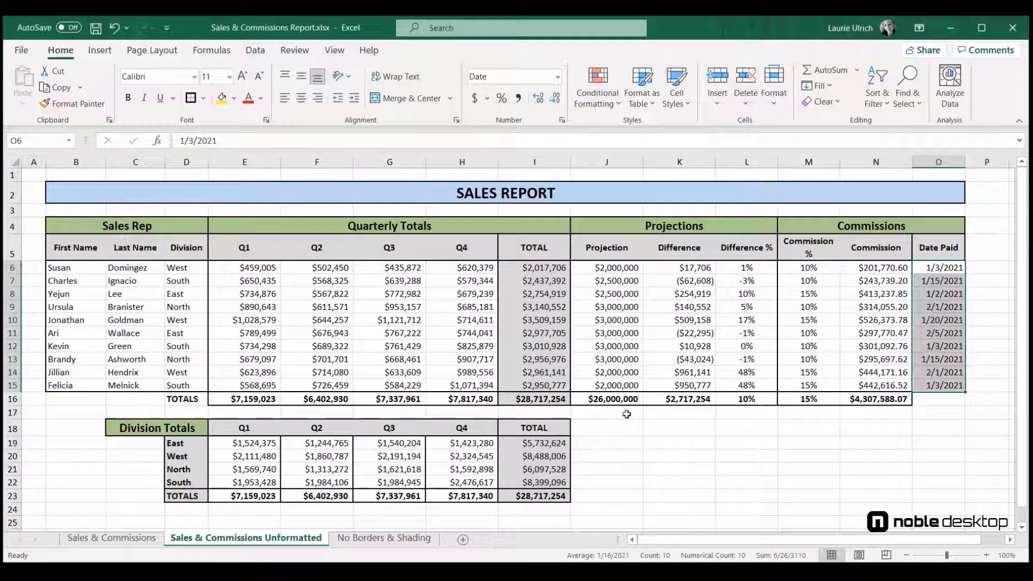
# - Examine the number format categories from General through Special, with their options and samples, for the Date Paid cells O6:O15
pyautogui.click(562, 120)
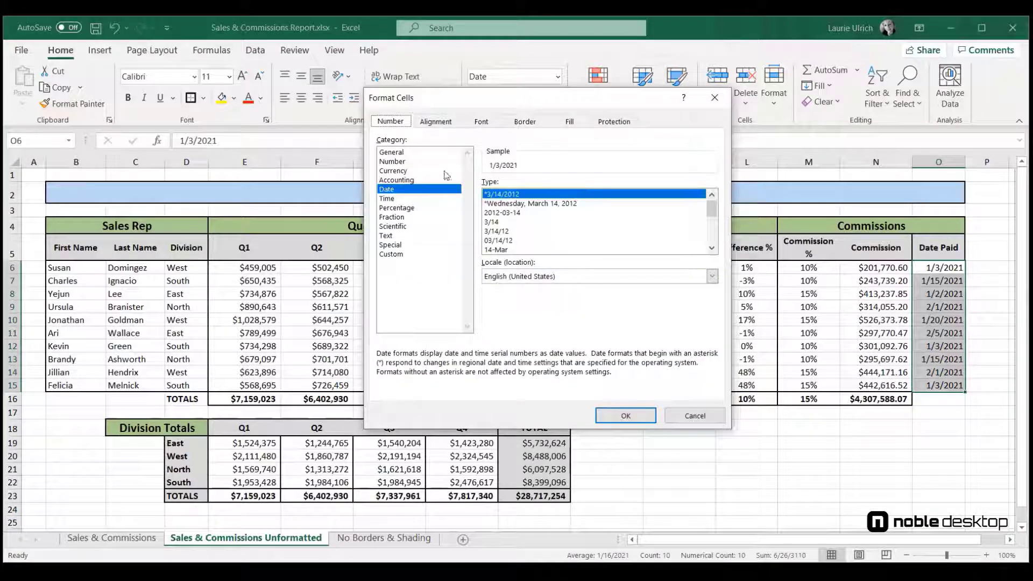
pyautogui.click(419, 153)
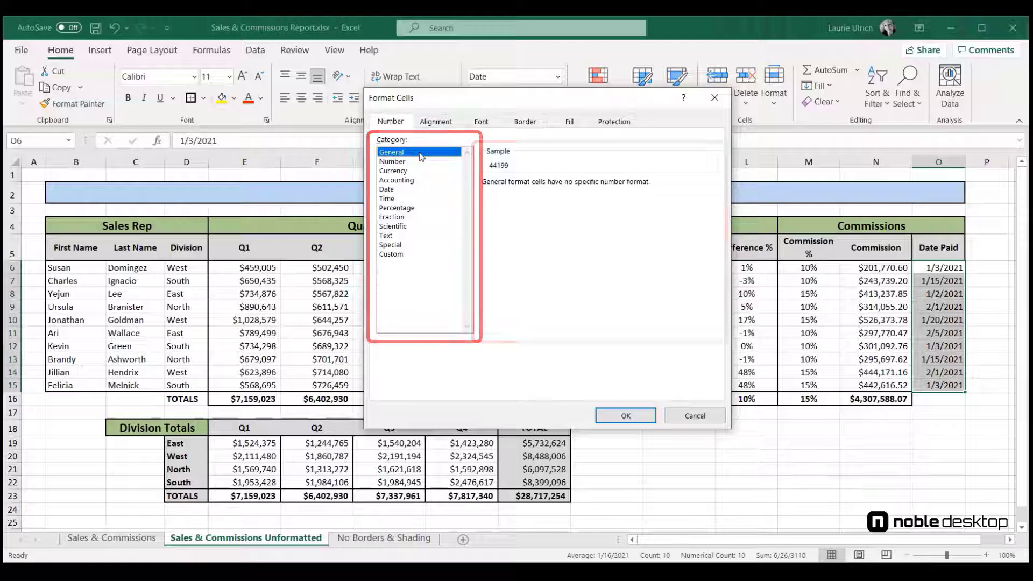
pyautogui.click(421, 162)
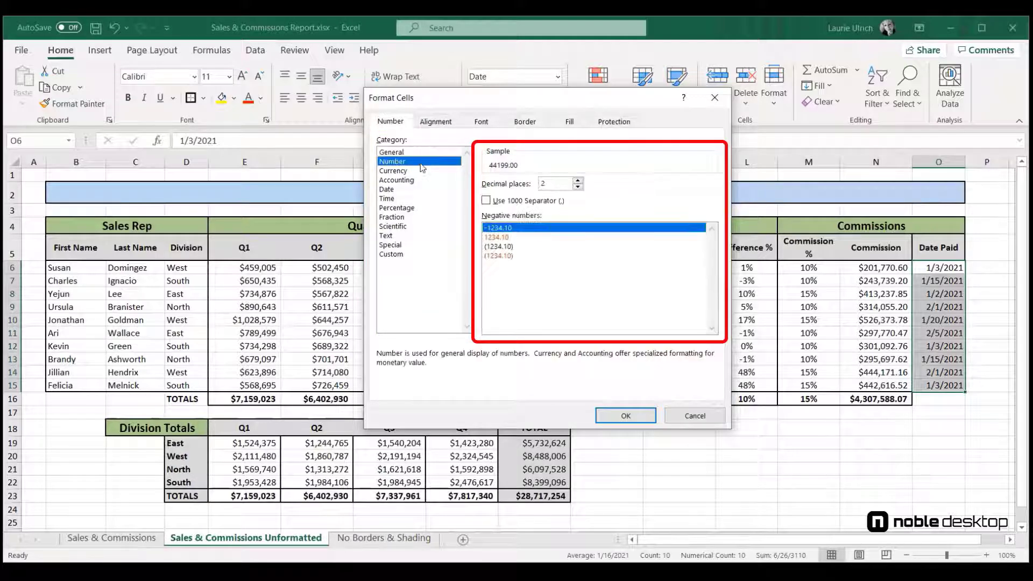
pyautogui.click(421, 171)
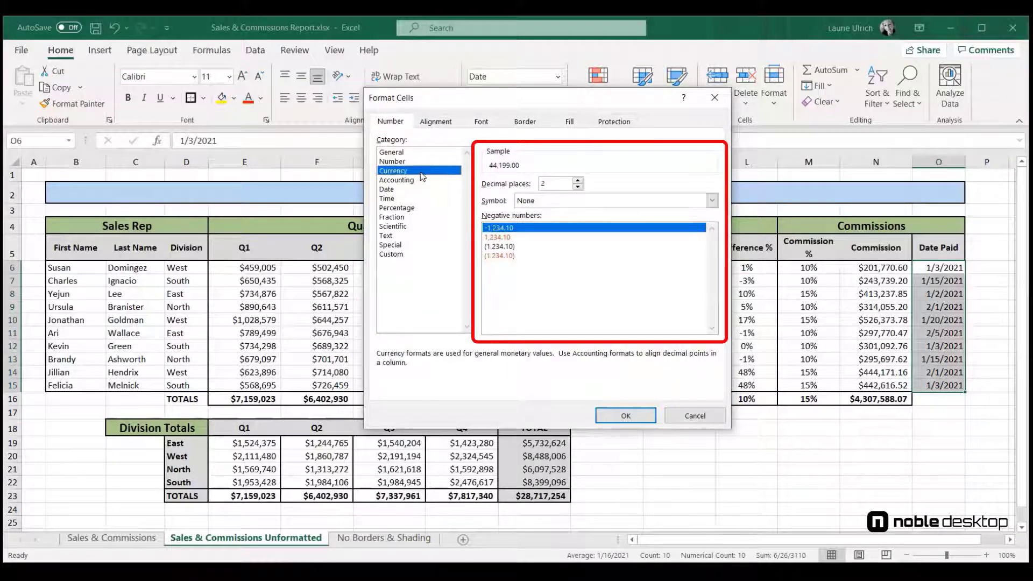
pyautogui.click(418, 182)
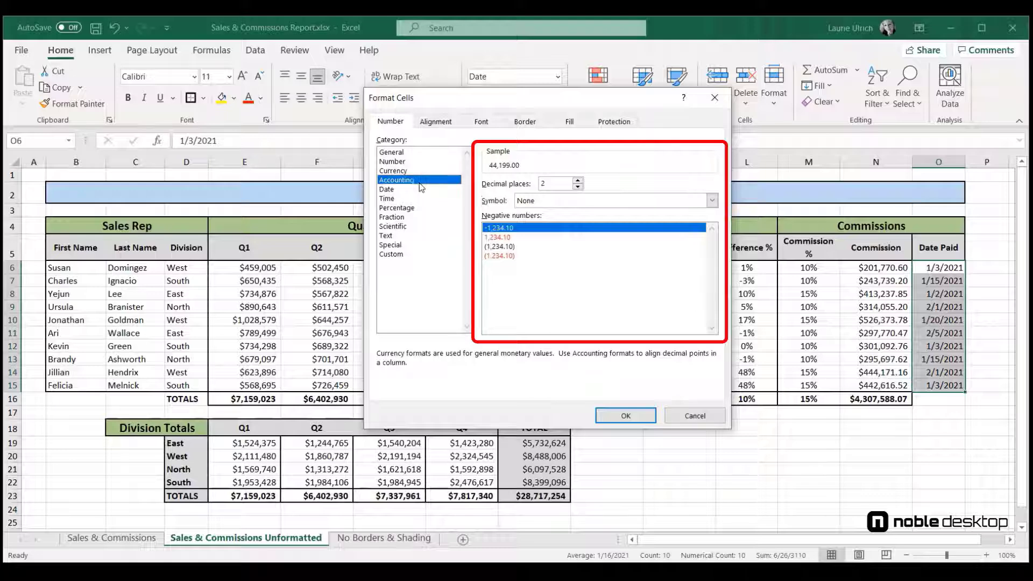
pyautogui.click(421, 191)
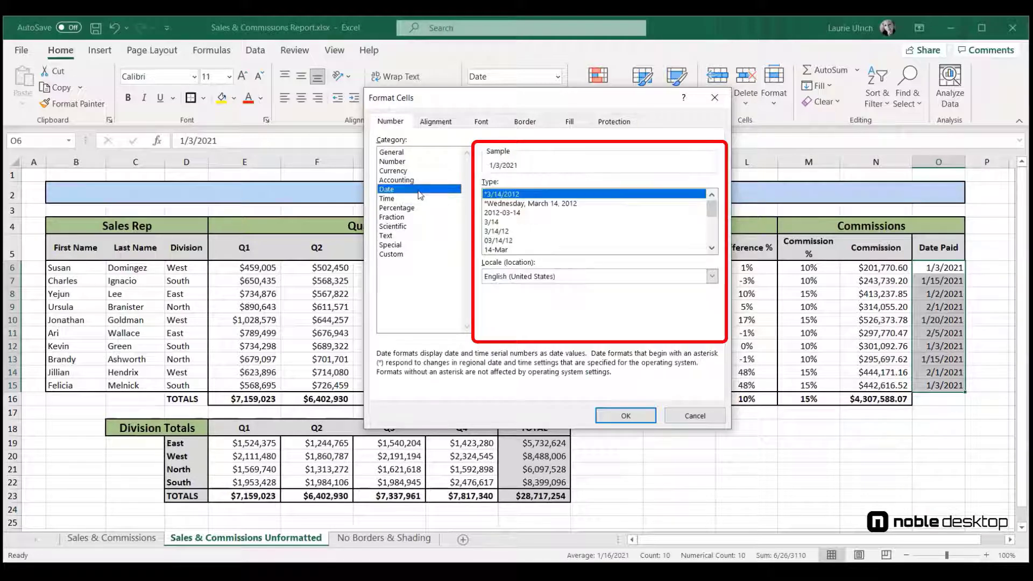
pyautogui.click(419, 200)
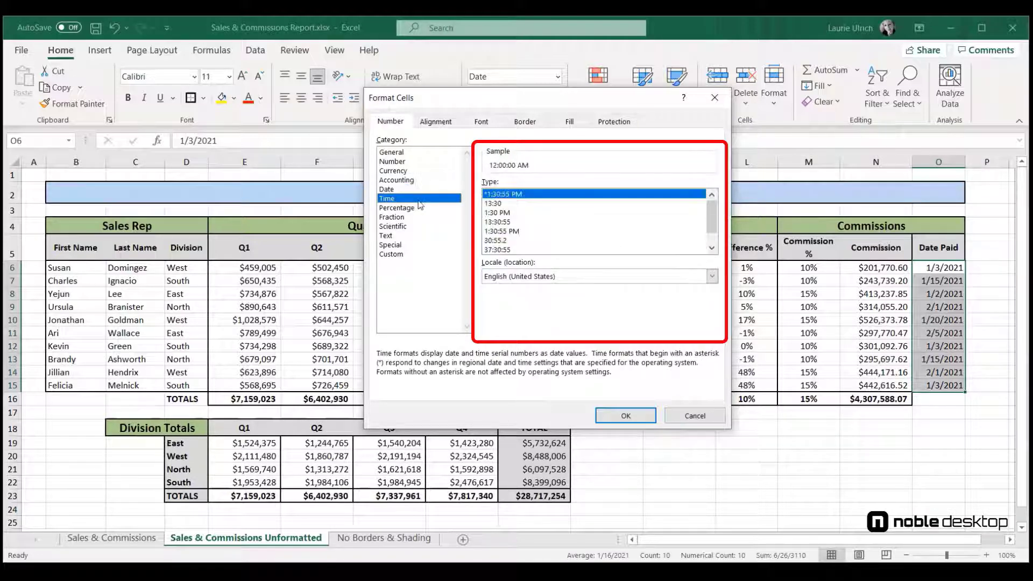
pyautogui.click(418, 207)
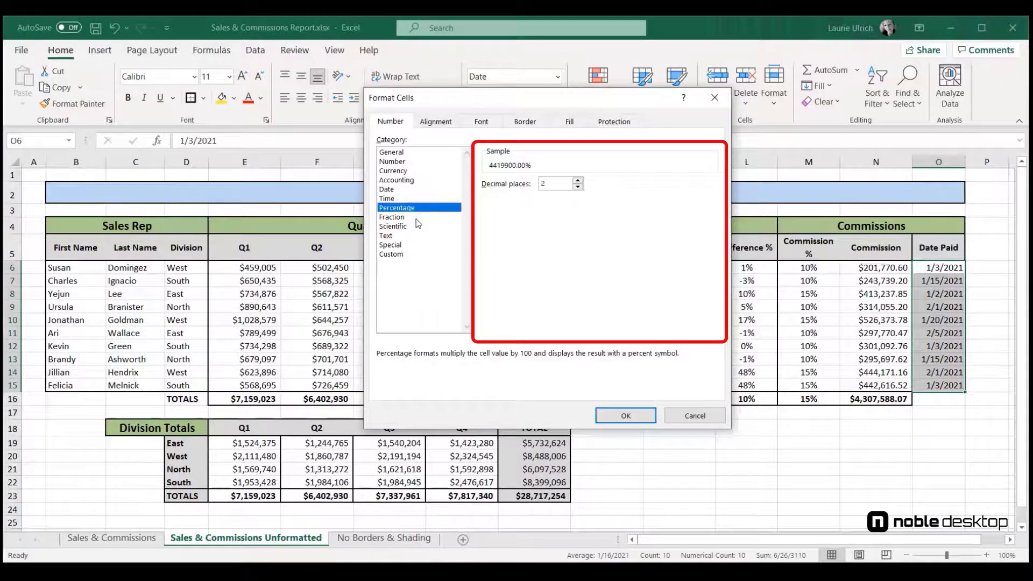
pyautogui.click(416, 217)
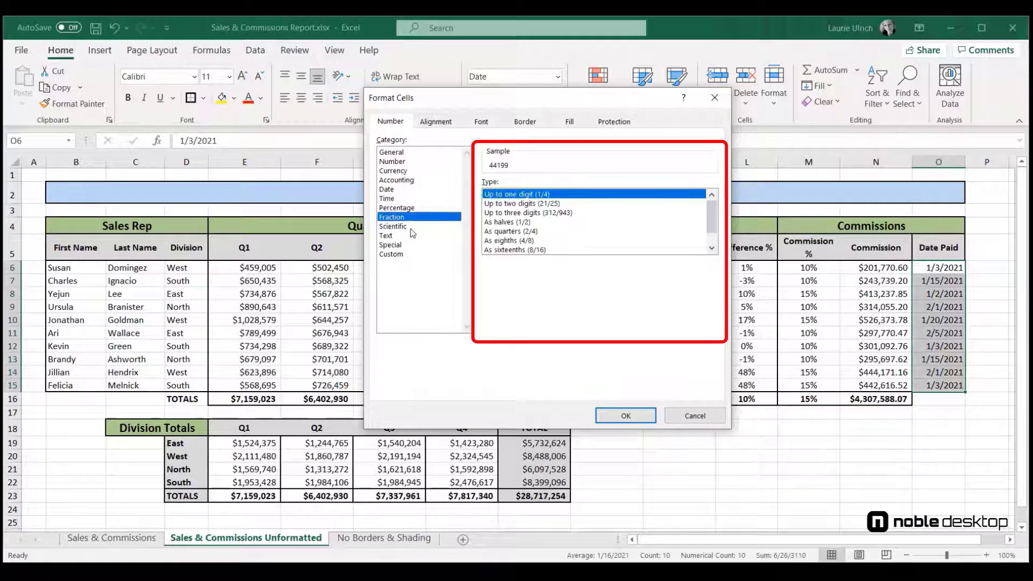
pyautogui.click(413, 226)
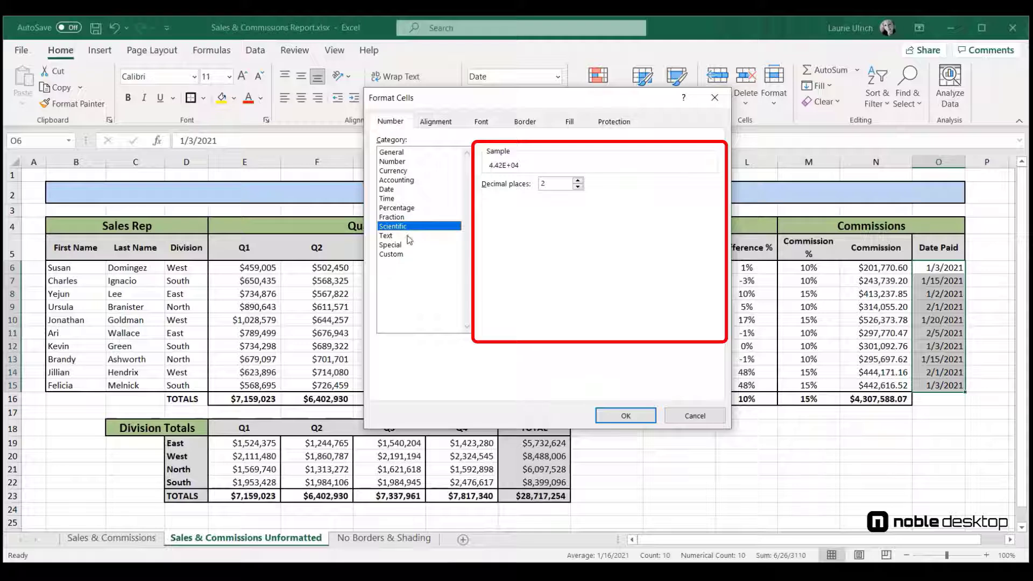
pyautogui.click(409, 237)
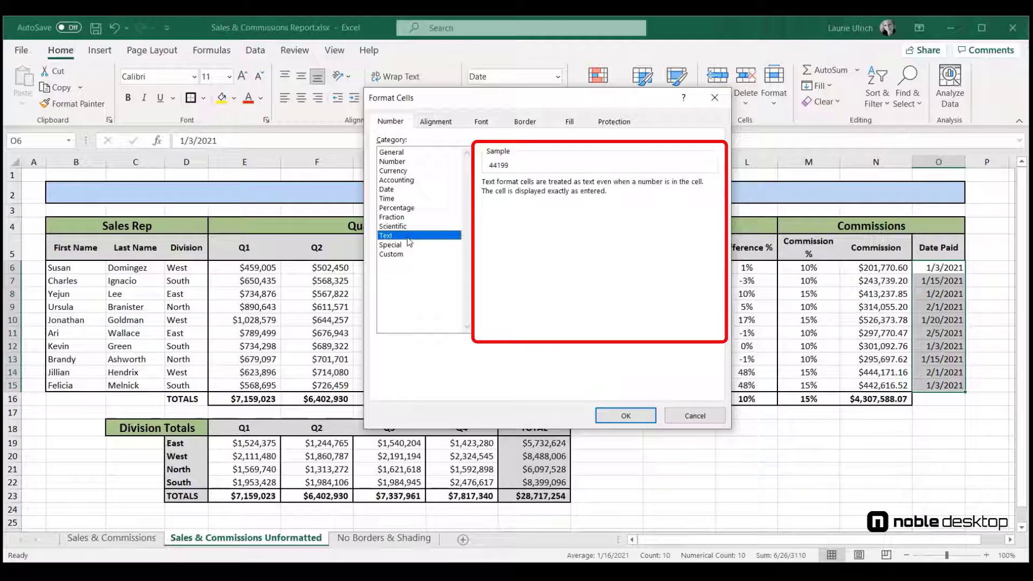
pyautogui.click(413, 245)
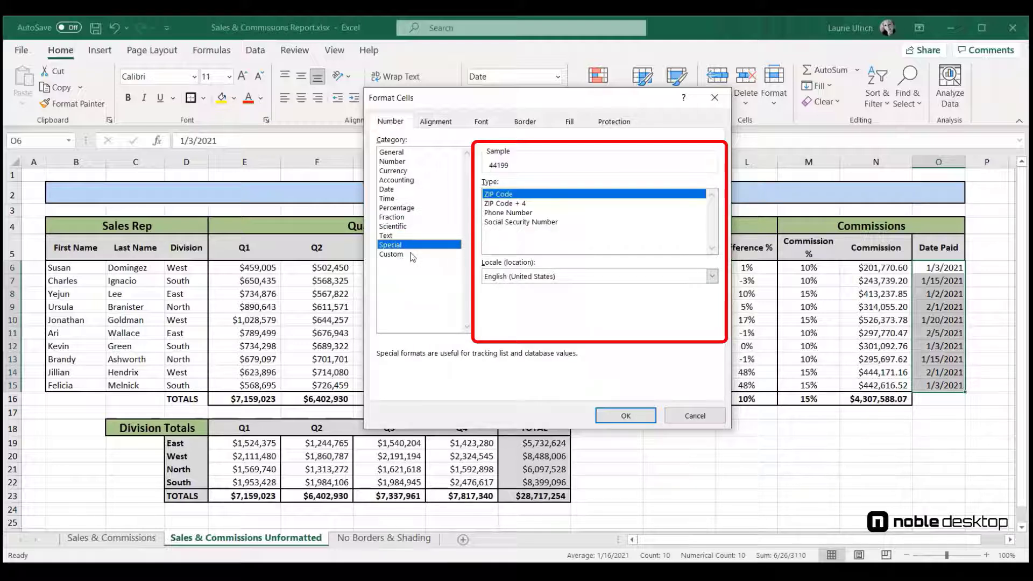
# - Apply a custom dd/mm/yyyy number format to the Date Paid cells O6:O15, using the m/d/yyyy code as the starting point
pyautogui.click(414, 255)
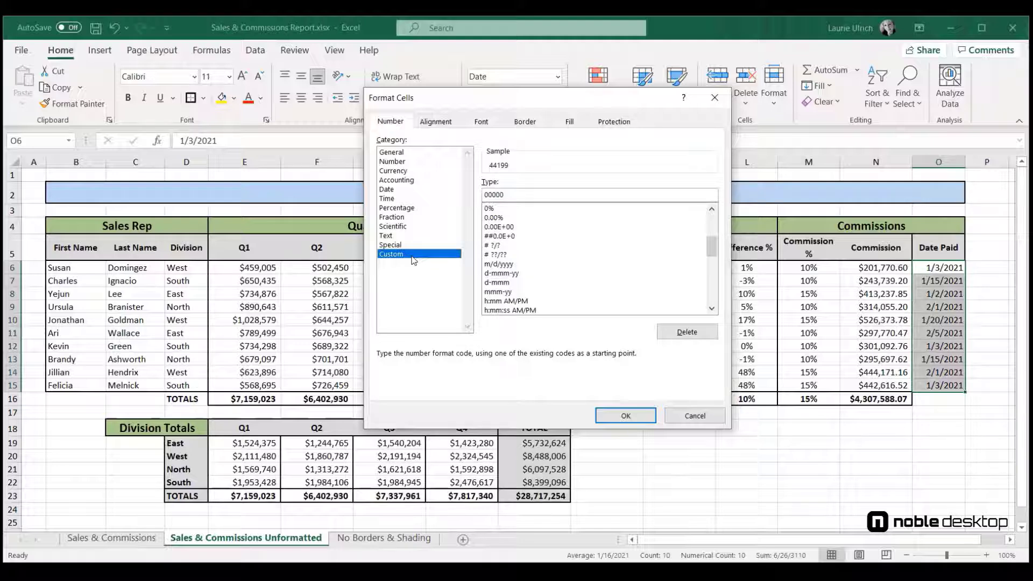
pyautogui.click(499, 264)
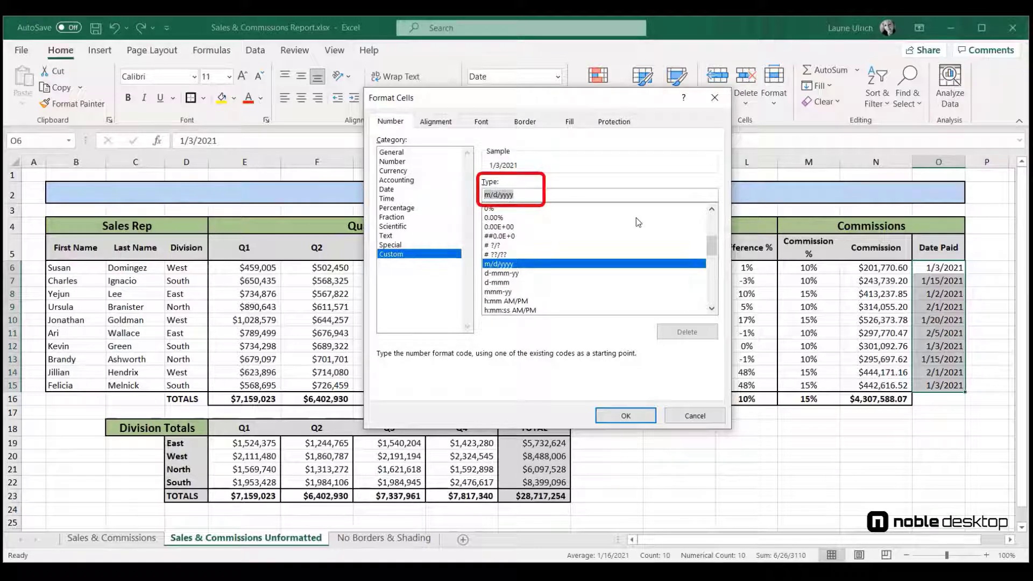
pyautogui.write('dd/')
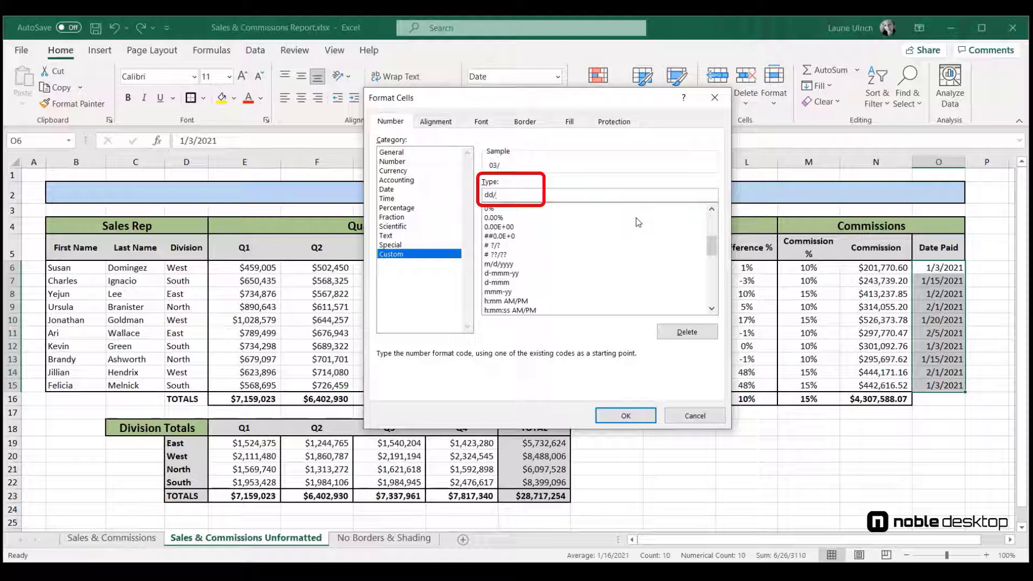
pyautogui.write('mm/yyyy')
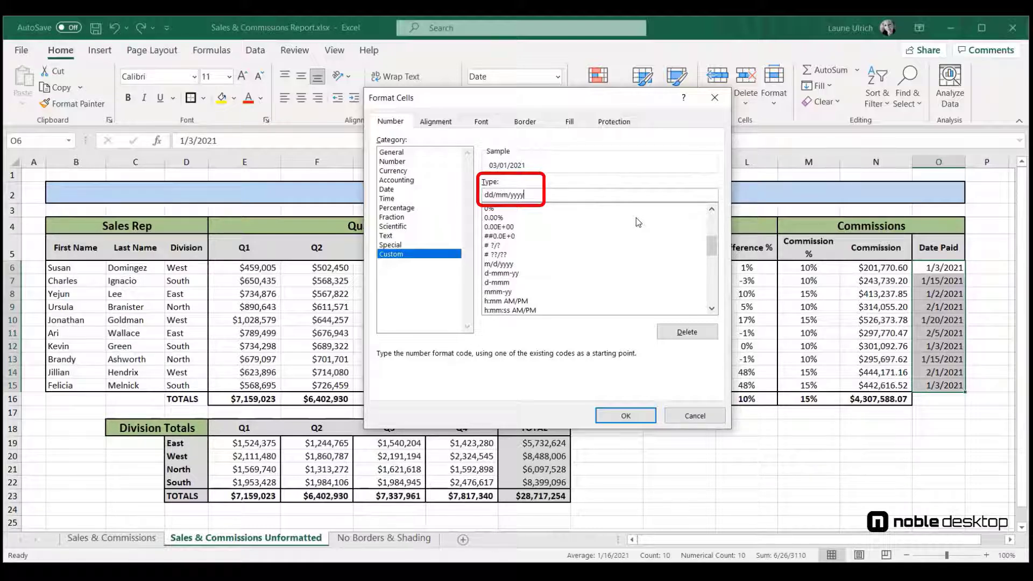
pyautogui.click(653, 416)
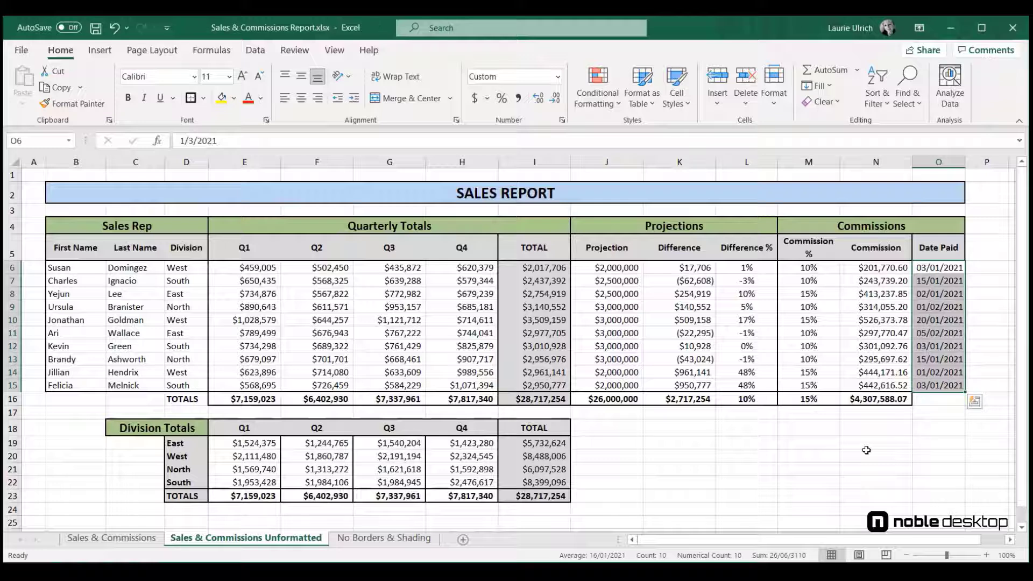
# - Review the number format settings of the first TOTAL cell, I6, and accept its Currency format
pyautogui.click(551, 266)
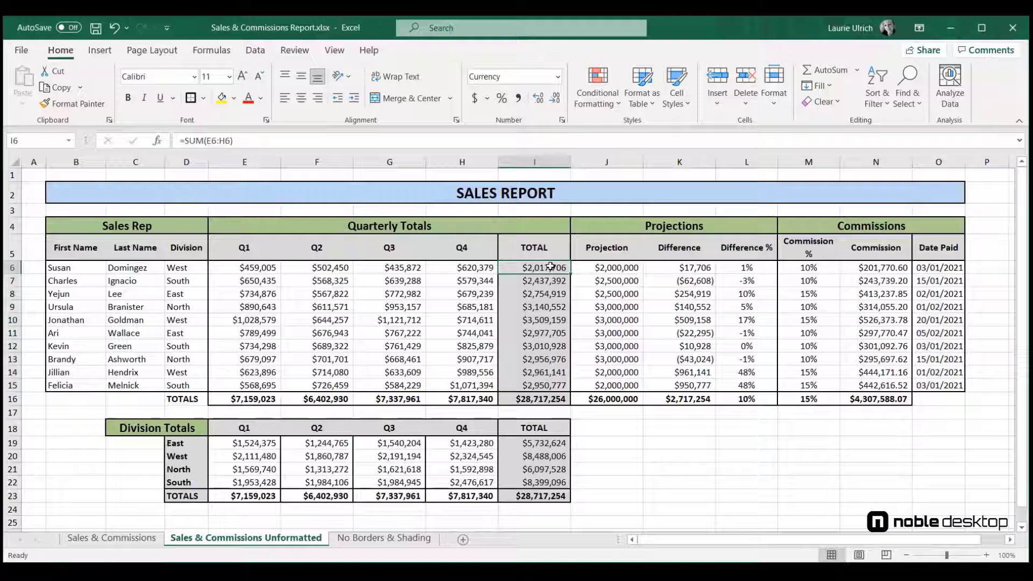
pyautogui.rightClick(551, 266)
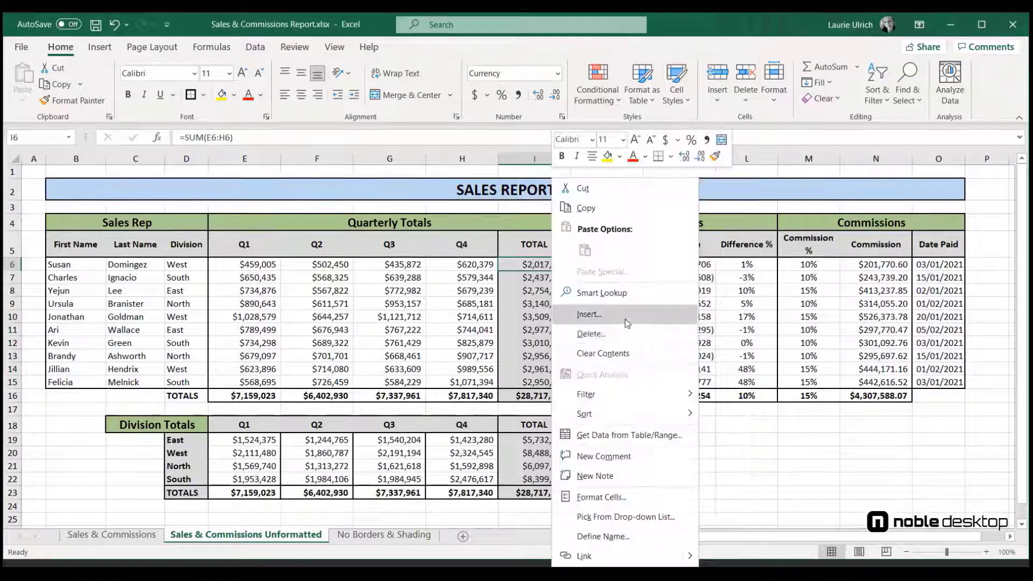
pyautogui.click(633, 494)
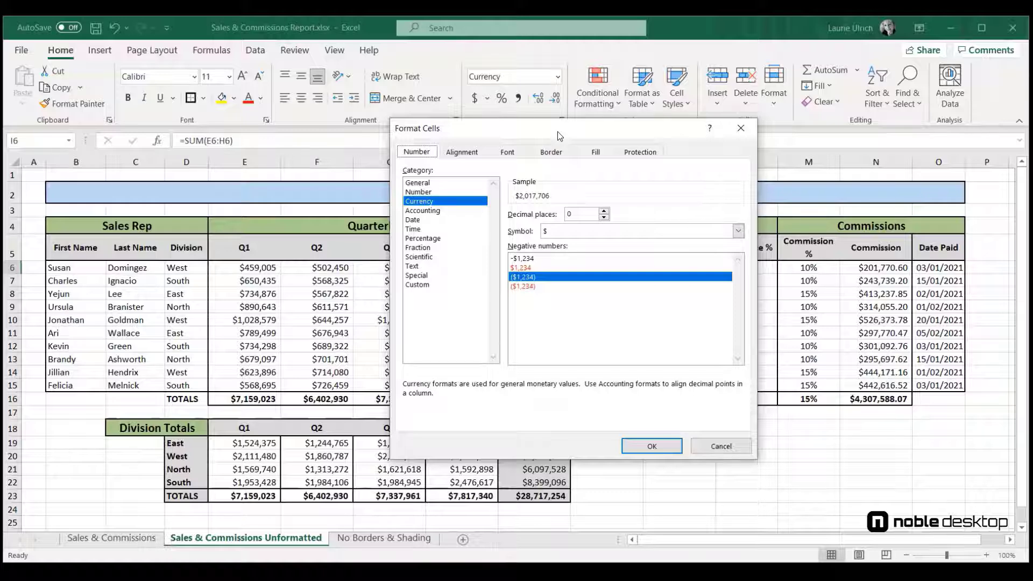
pyautogui.click(652, 450)
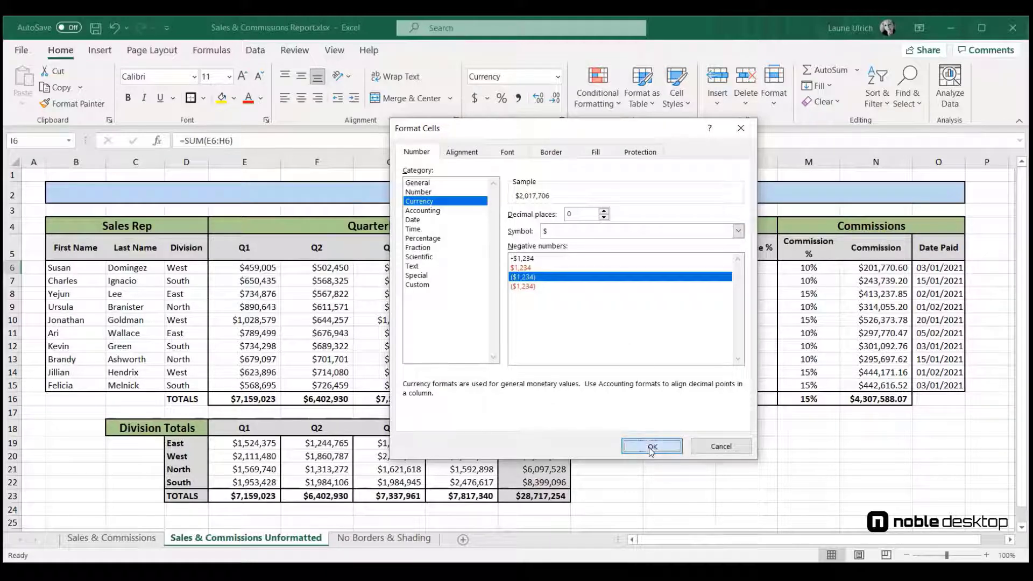